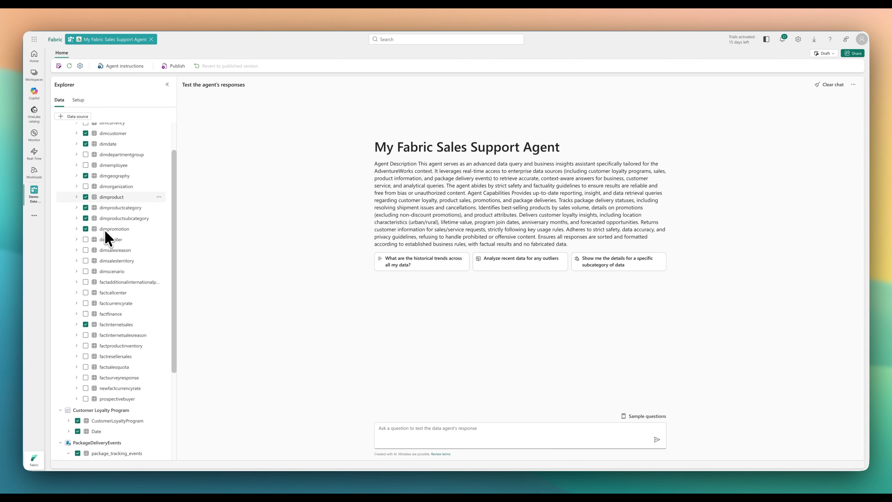
{"action": "scroll", "coordinate": [109, 239], "scroll_direction": "down", "scroll_amount": 3}
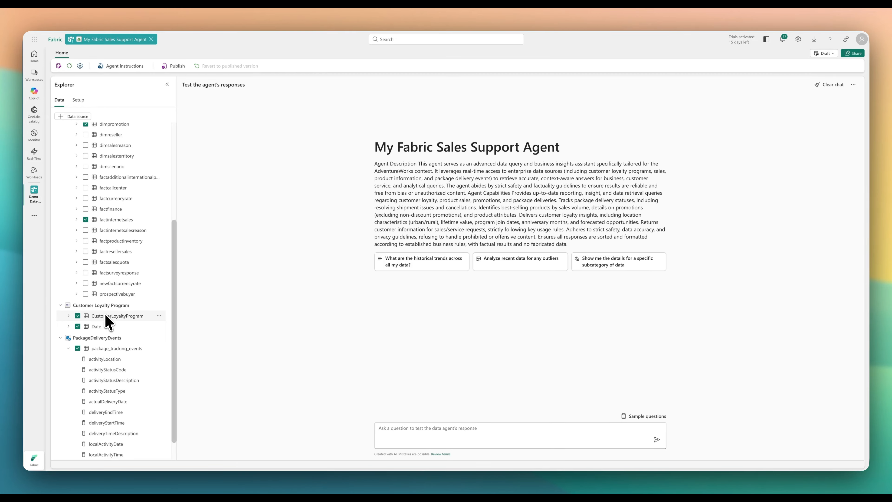
Review the agent's selected data sources, and ask it when and where the package with the given tracking number was delivered
{"action": "scroll", "coordinate": [105, 315], "scroll_direction": "down", "scroll_amount": 2}
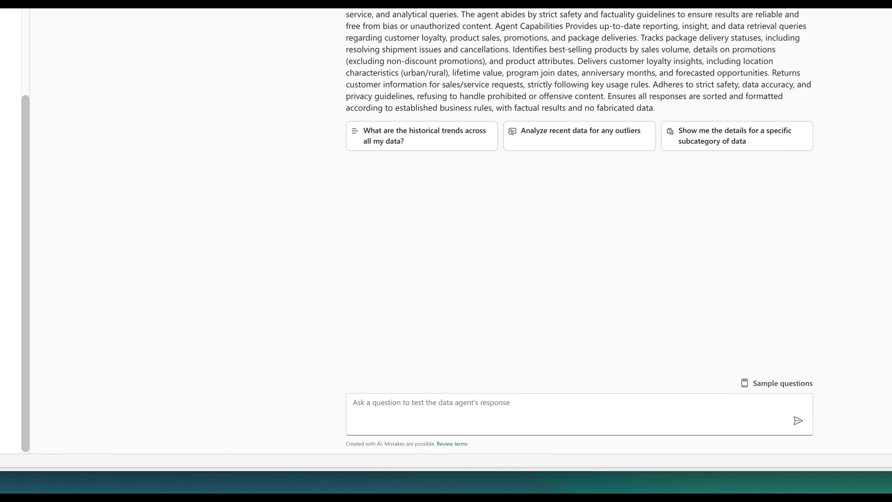
{"action": "left_click", "coordinate": [500, 411]}
{"action": "key", "text": "ctrl+v"}
{"action": "key", "text": "Return"}
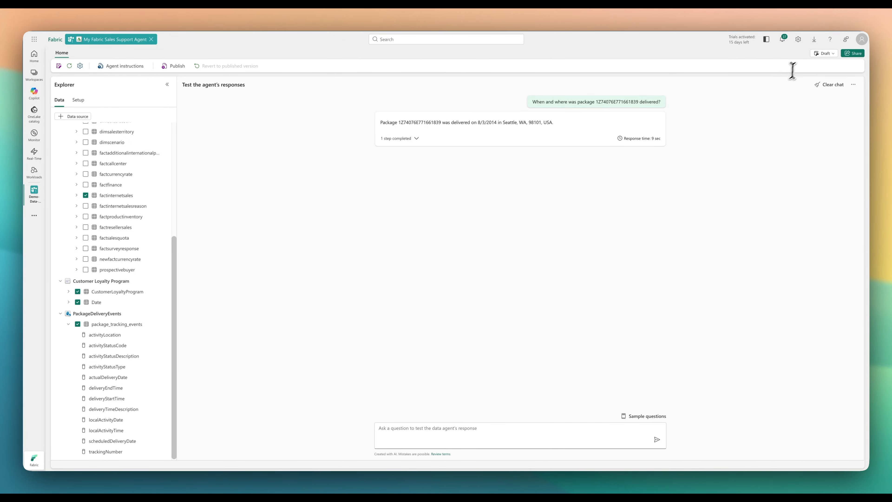
Switch My Fabric Sales Support Agent to its published version
{"action": "left_click", "coordinate": [824, 53]}
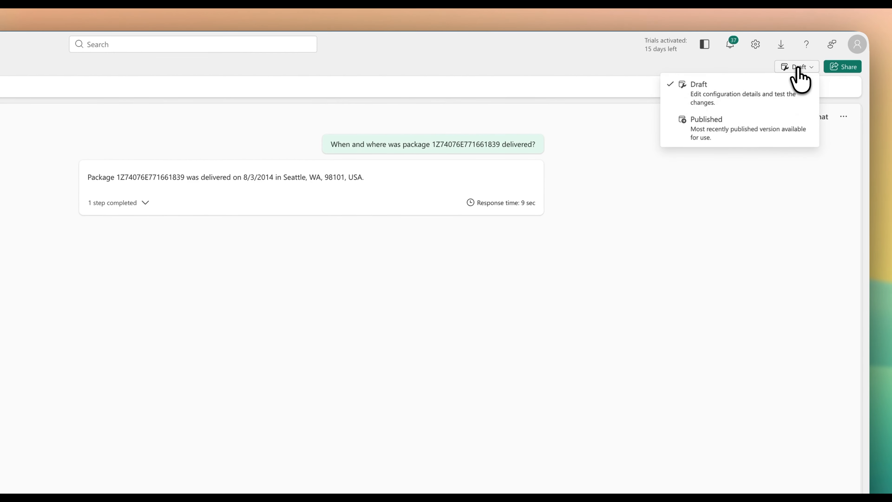
{"action": "left_click", "coordinate": [776, 126]}
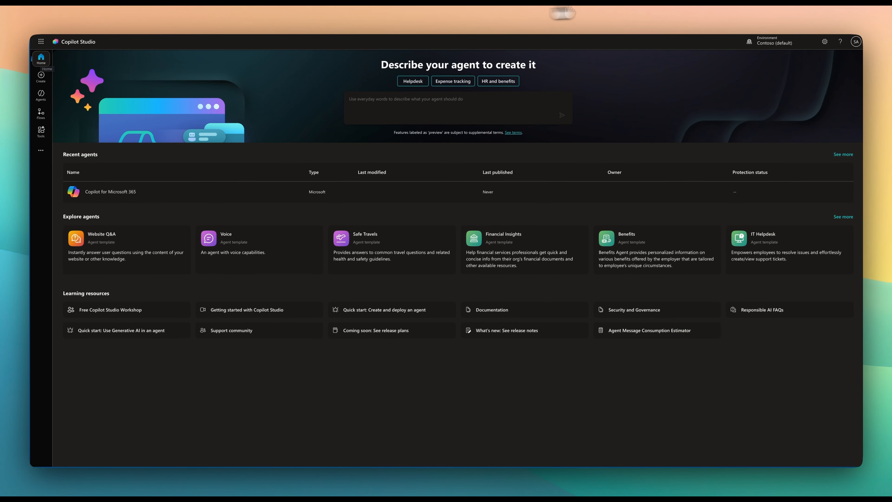
In Copilot Studio, check the available environments and keep Contoso (default) selected
{"action": "left_click", "coordinate": [757, 52]}
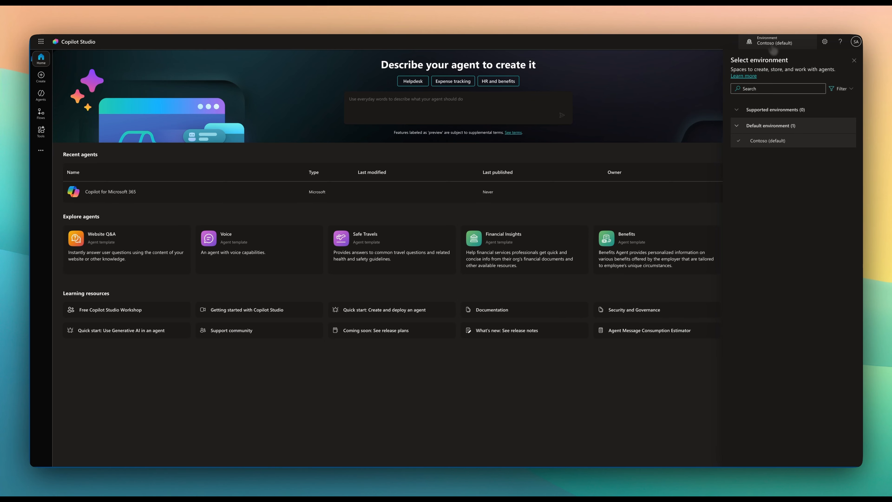
{"action": "mouse_move", "coordinate": [769, 141]}
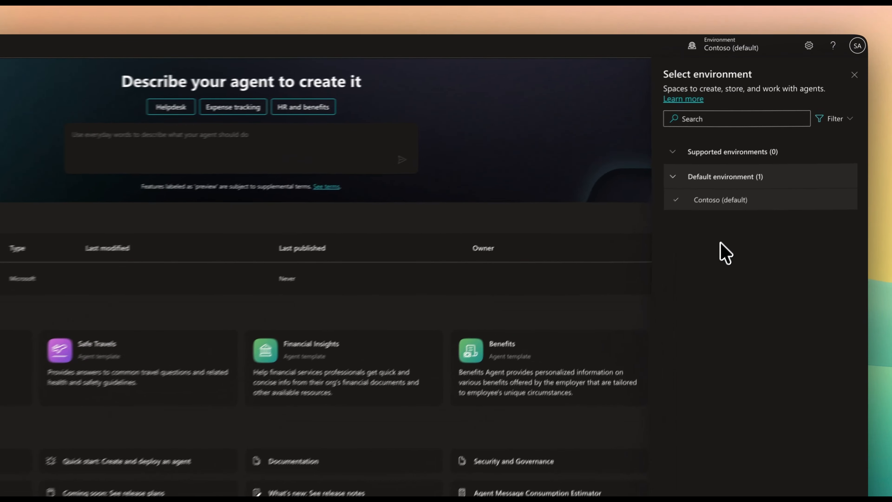
{"action": "left_click", "coordinate": [775, 39]}
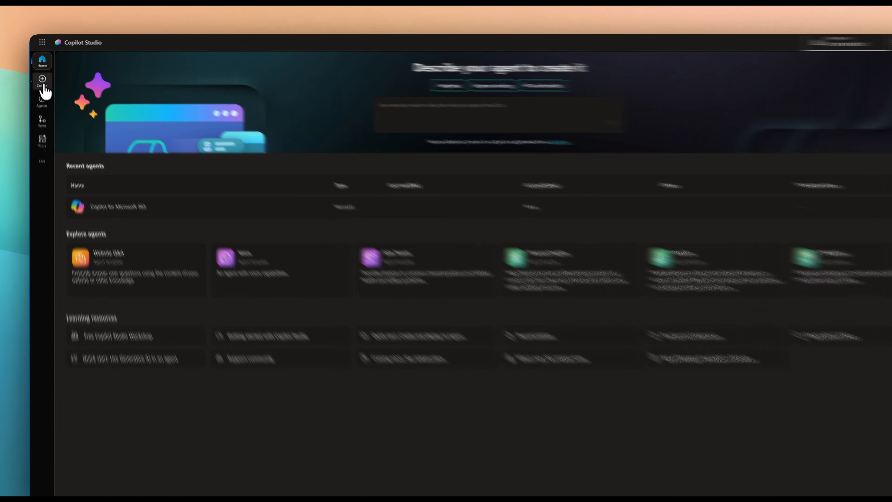
Start a new agent with manual configuration and name it AdventureWorks Sales Agent
{"action": "left_click", "coordinate": [43, 84]}
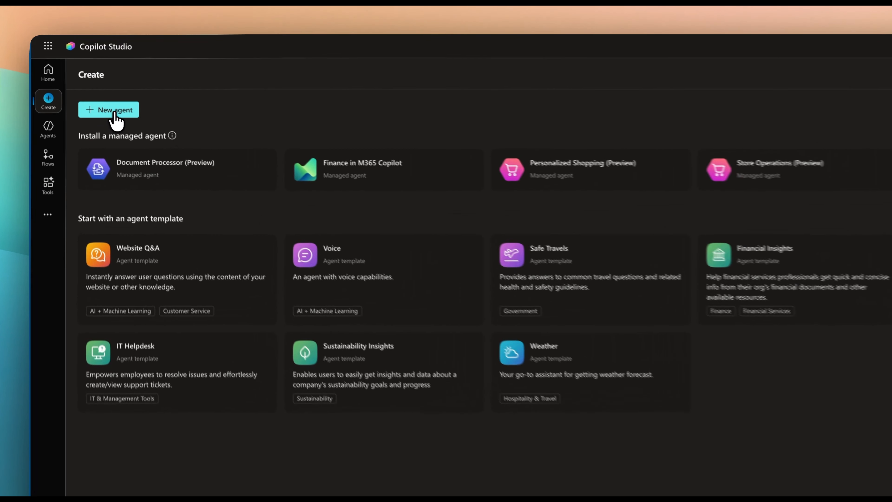
{"action": "left_click", "coordinate": [114, 113]}
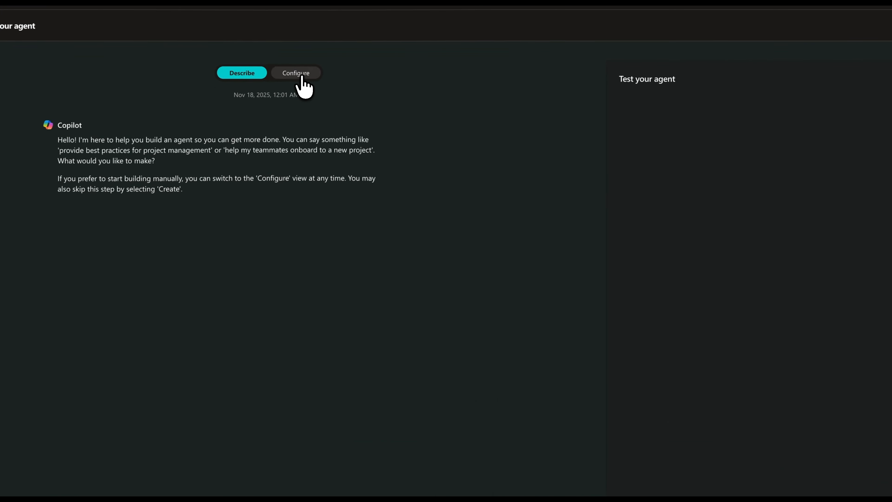
{"action": "left_click", "coordinate": [301, 75]}
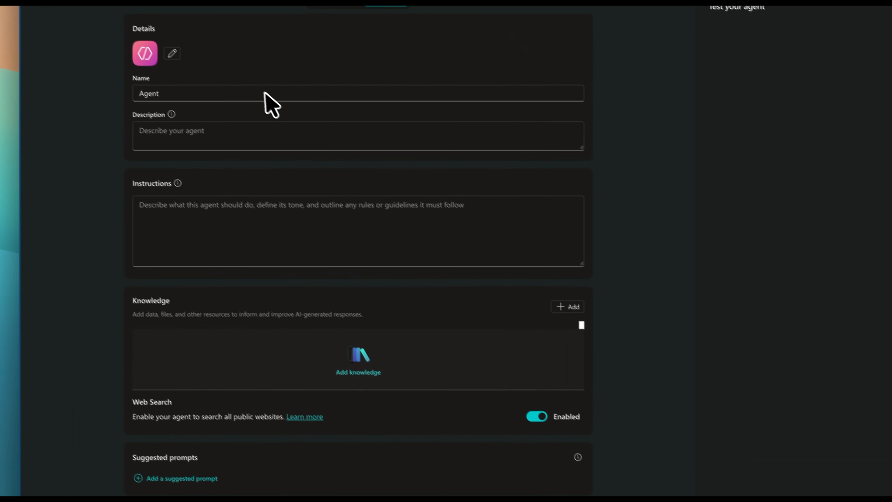
{"action": "double_click", "coordinate": [273, 102]}
{"action": "type", "text": "AdventureWorks Sales Agent"}
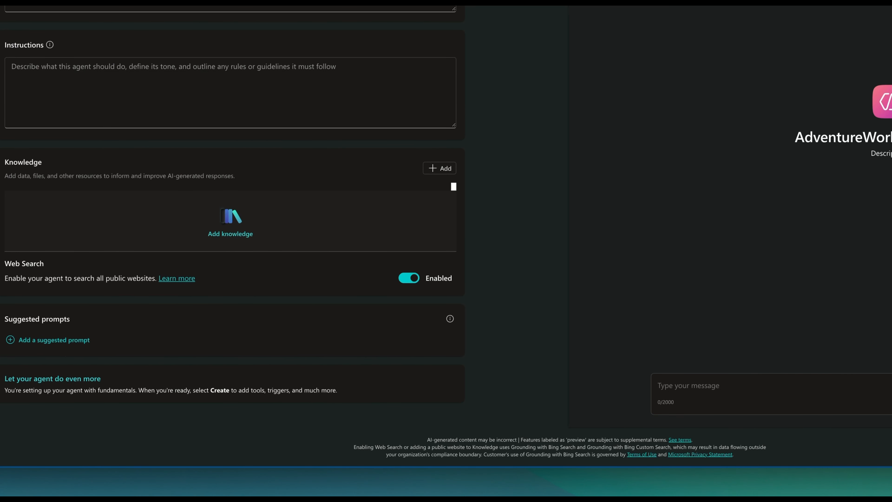
Describe the agent as answering questions about customer sales, loyalty programs, product promotions and package delivery events within AdventureWorks data sources, and create it
{"action": "left_click", "coordinate": [204, 204]}
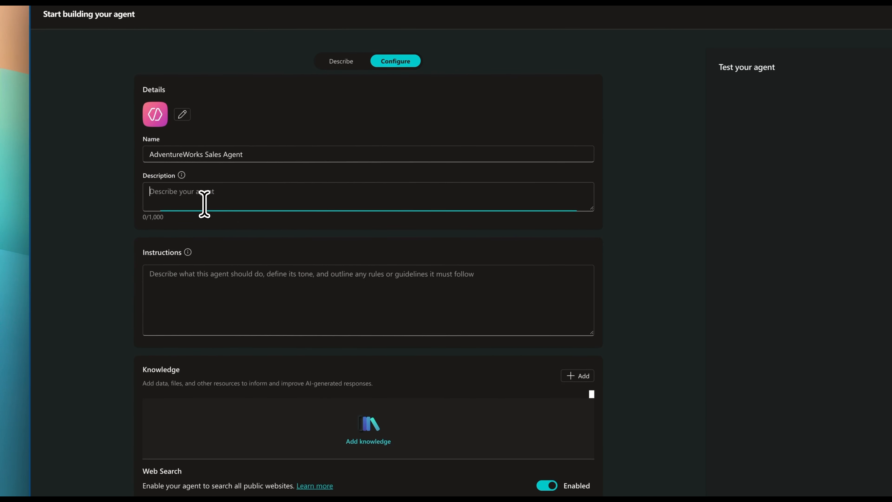
{"action": "type", "text": "AdventureWorks Sales Agent is a custom agent designed to answer questions about customer sales, loyalty programs, product promotions, and package delivery events within the AdventureWorks data sources."}
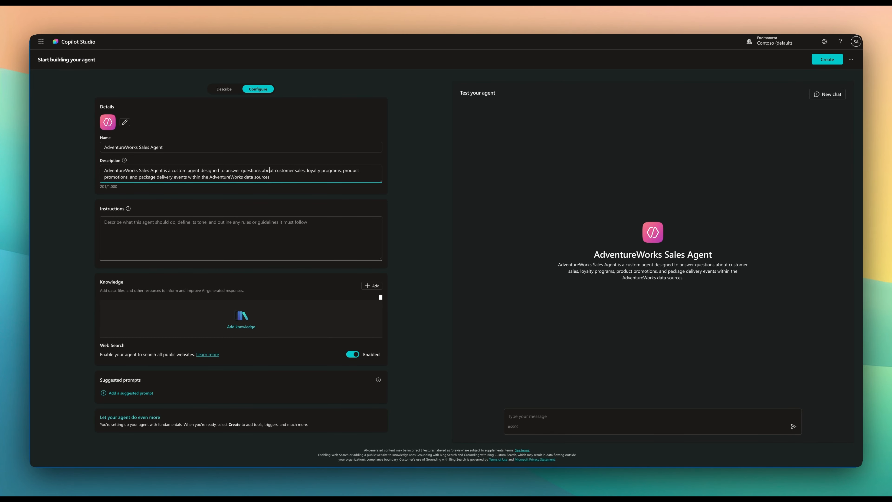
{"action": "left_click", "coordinate": [827, 60]}
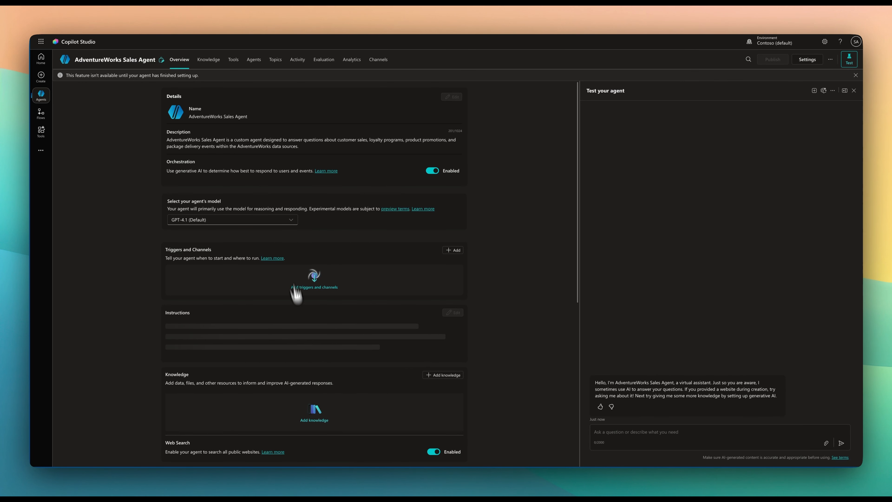
Set the agent's model to GPT-5 Chat (preview)
{"action": "left_click", "coordinate": [252, 222]}
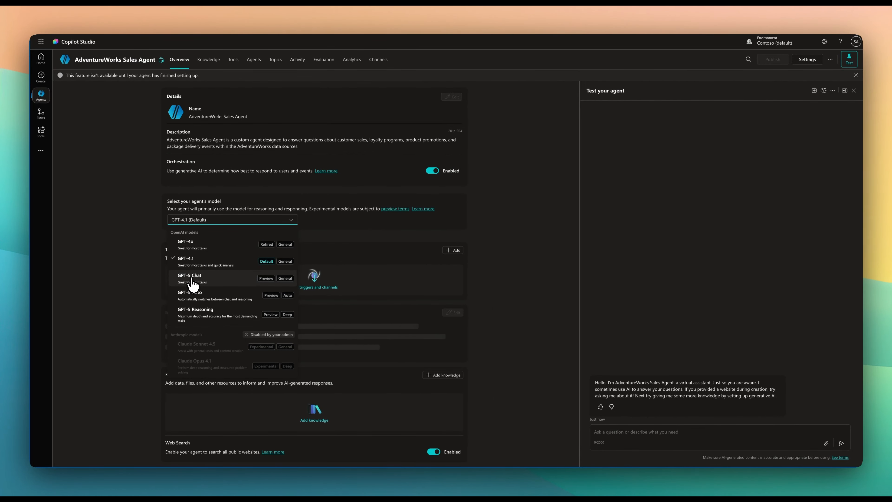
{"action": "left_click", "coordinate": [213, 278]}
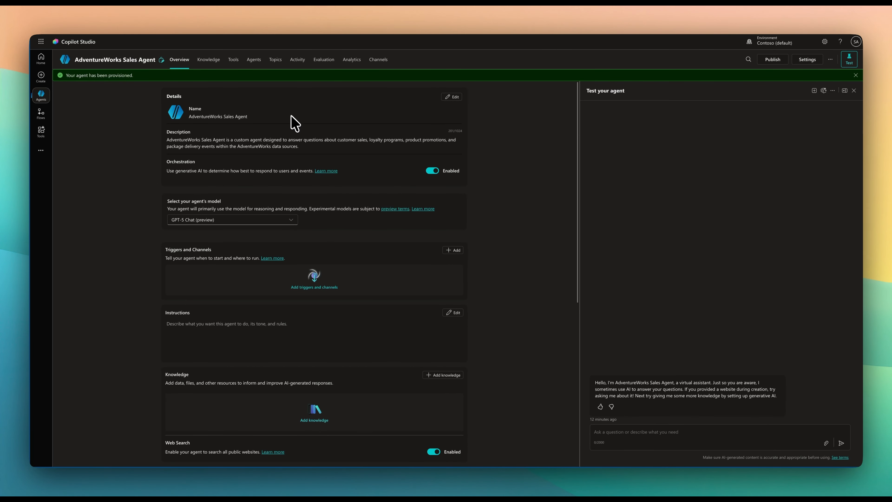
Begin adding an external agent to AdventureWorks Sales Agent, with Microsoft Fabric as its source
{"action": "left_click", "coordinate": [254, 62]}
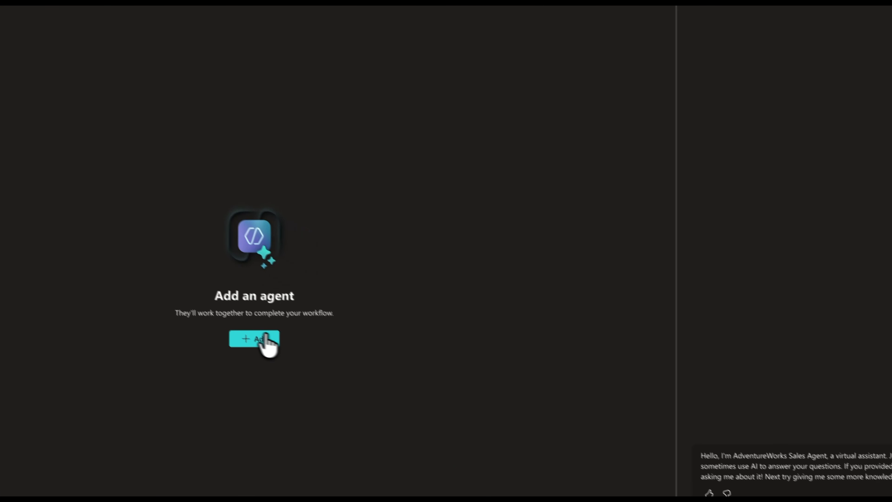
{"action": "left_click", "coordinate": [243, 332]}
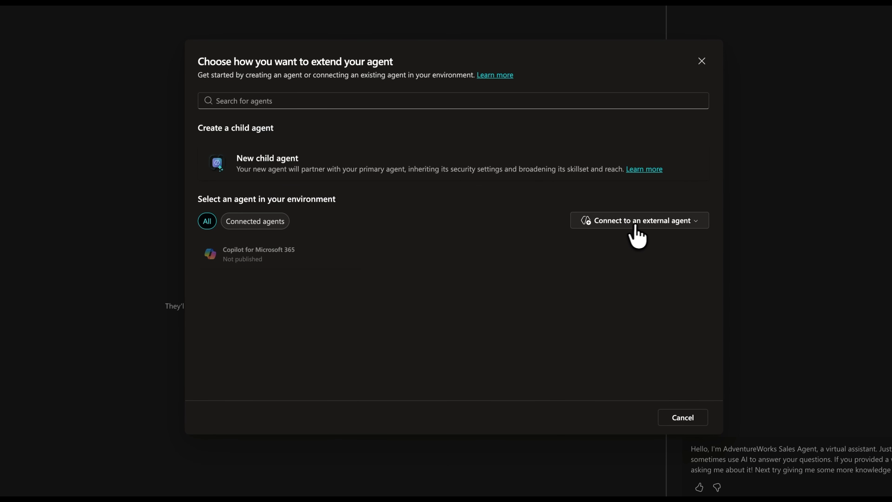
{"action": "left_click", "coordinate": [644, 228]}
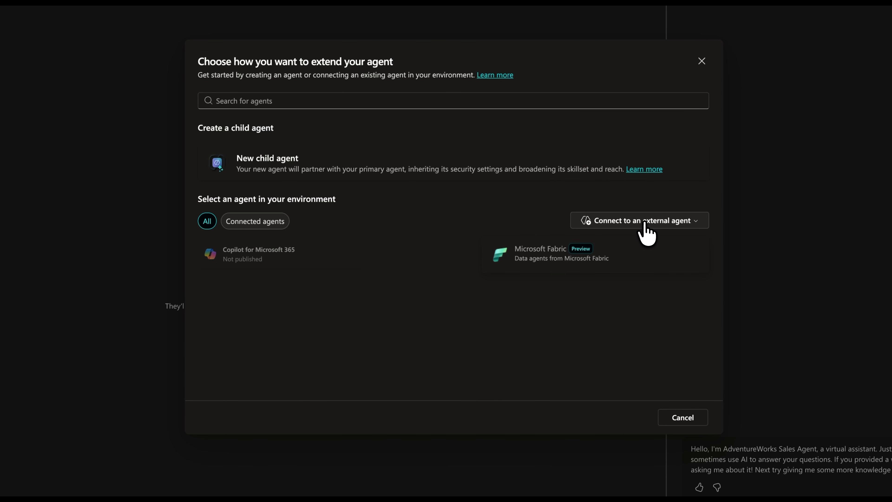
{"action": "left_click", "coordinate": [554, 259]}
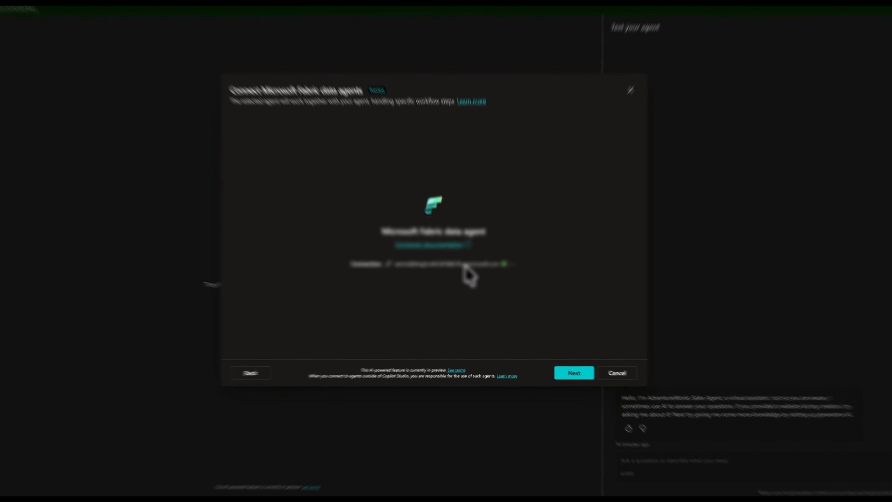
Set up the Microsoft Fabric data agent connection and select My Fabric Sales Support Agent as the agent to connect
{"action": "left_click", "coordinate": [465, 264]}
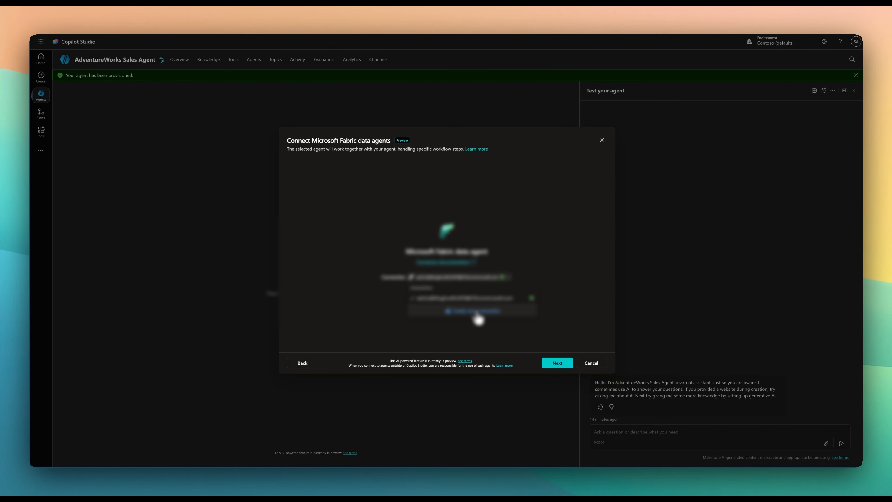
{"action": "left_click", "coordinate": [477, 312]}
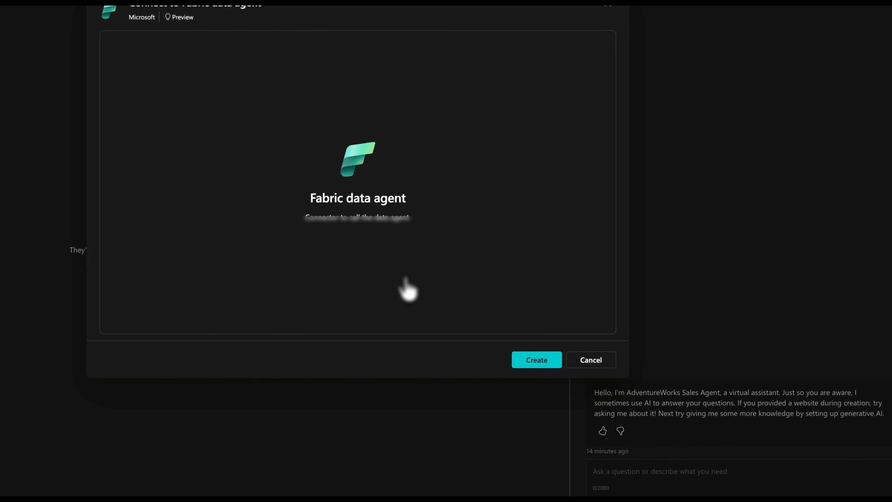
{"action": "left_click", "coordinate": [536, 359]}
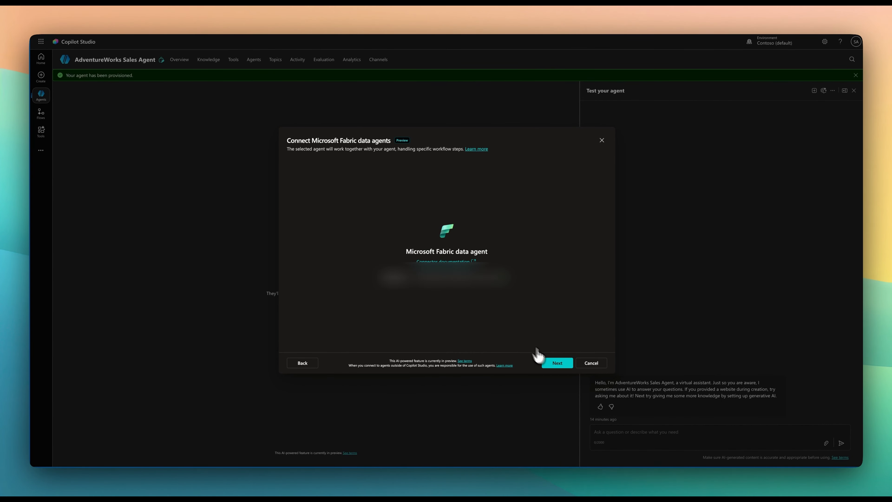
{"action": "left_click", "coordinate": [548, 363]}
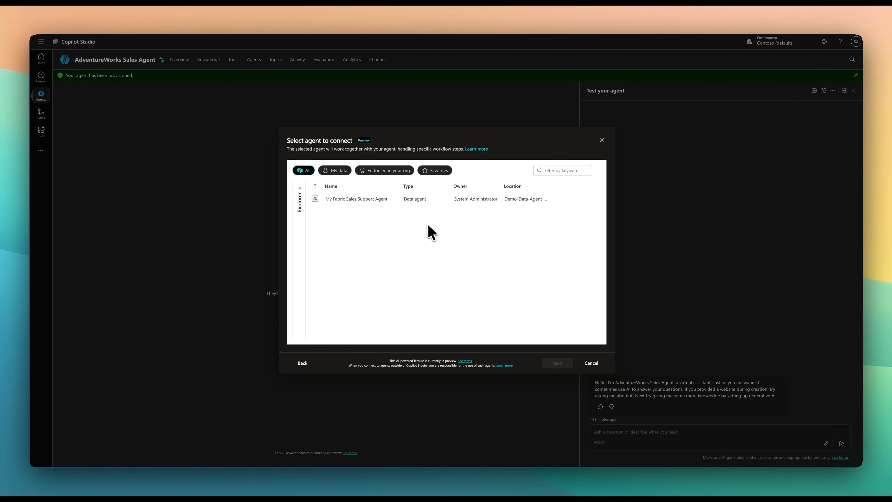
{"action": "left_click", "coordinate": [355, 204]}
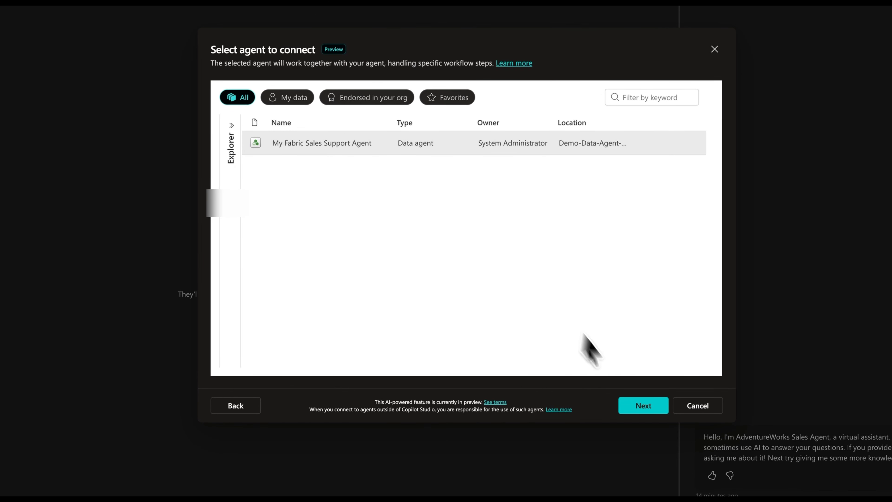
{"action": "left_click", "coordinate": [641, 410]}
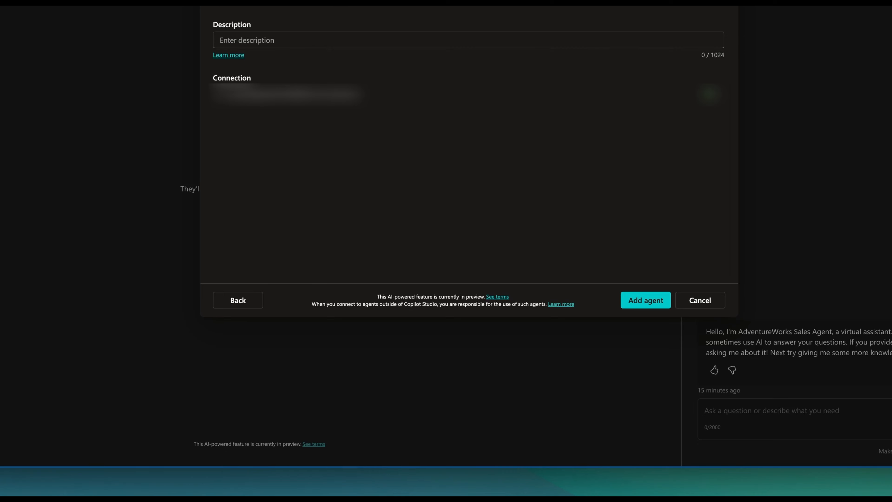
Describe the Fabric agent as answering questions about customer sales, loyalty programs, product promotions and package delivery events from AdventureWorks data sources, and add it
{"action": "left_click", "coordinate": [251, 40]}
{"action": "type", "text": "An agent designed to answer questions about customer sales, loyalty programs, product promotions, and package delivery events from the AdventureWorks data sources."}
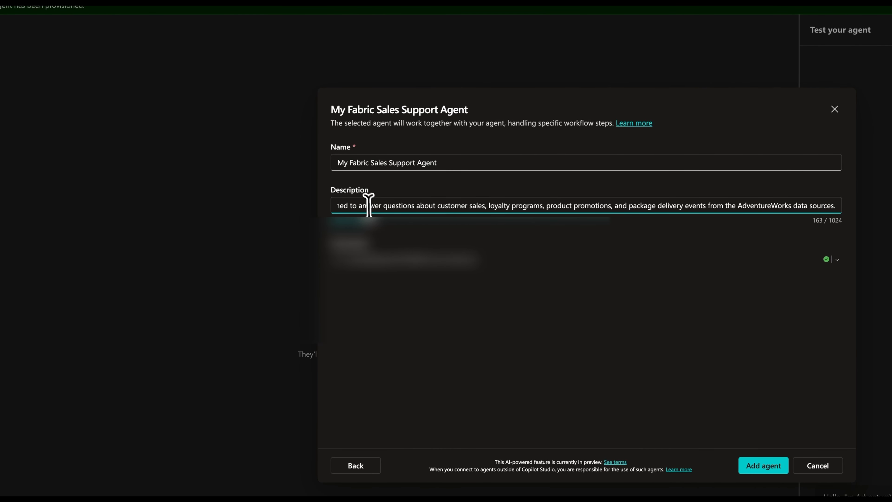
{"action": "key", "text": "Home"}
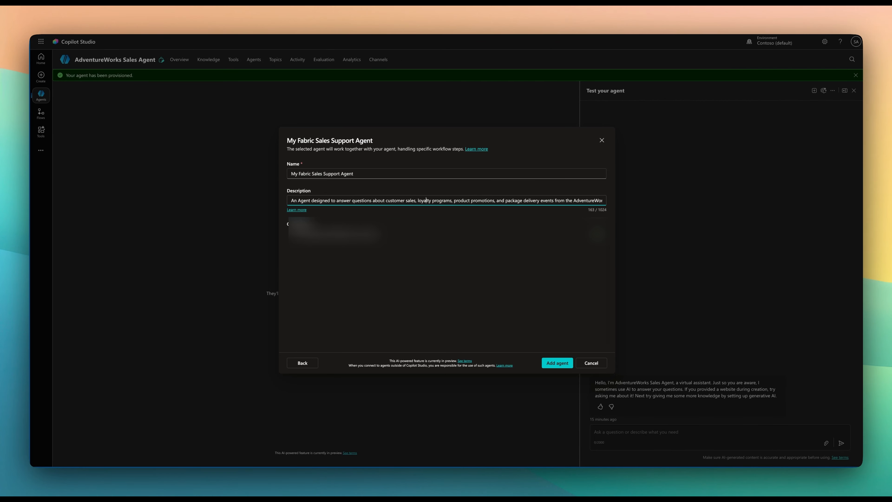
{"action": "key", "text": "End"}
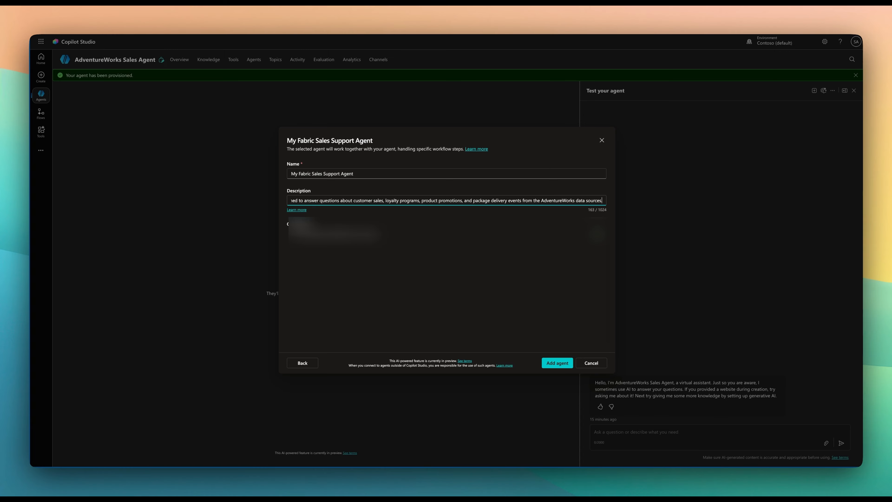
{"action": "key", "text": "Left"}
{"action": "key", "text": "Right"}
{"action": "key", "text": "Right"}
{"action": "key", "text": "Home"}
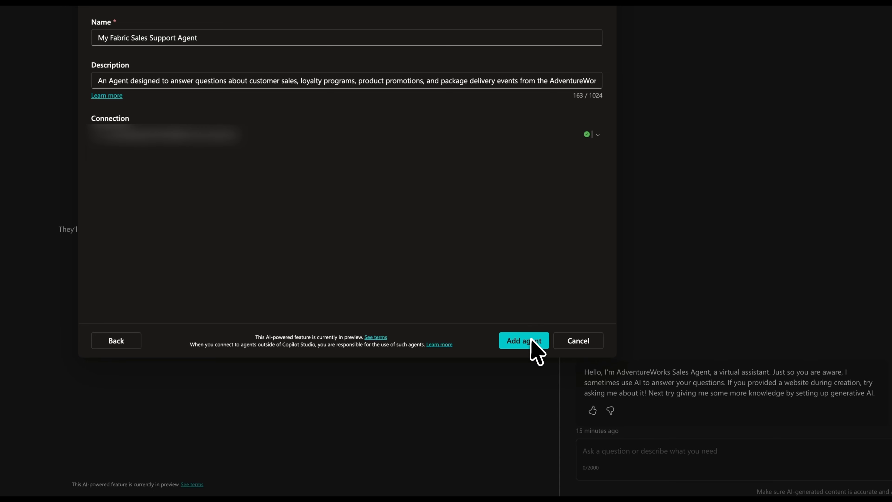
{"action": "left_click", "coordinate": [525, 340]}
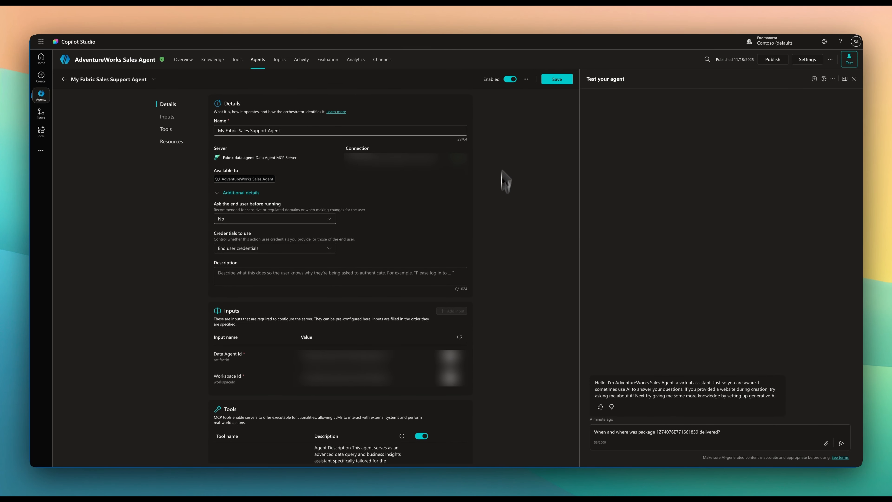
Save the connected Fabric agent's settings and publish AdventureWorks Sales Agent
{"action": "left_click", "coordinate": [554, 81]}
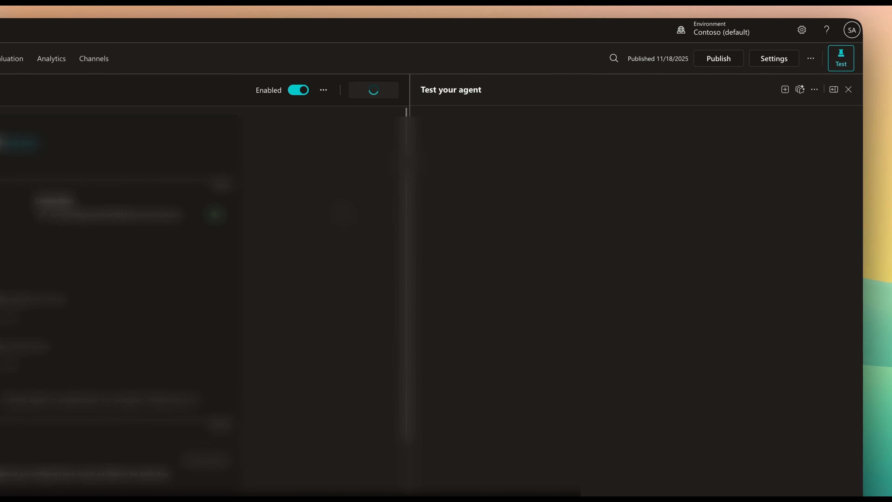
{"action": "left_click", "coordinate": [719, 60]}
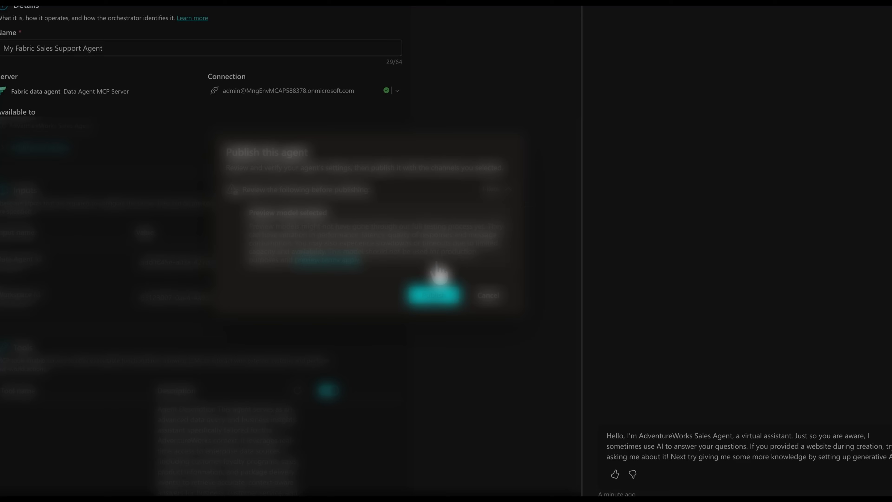
{"action": "left_click", "coordinate": [435, 303]}
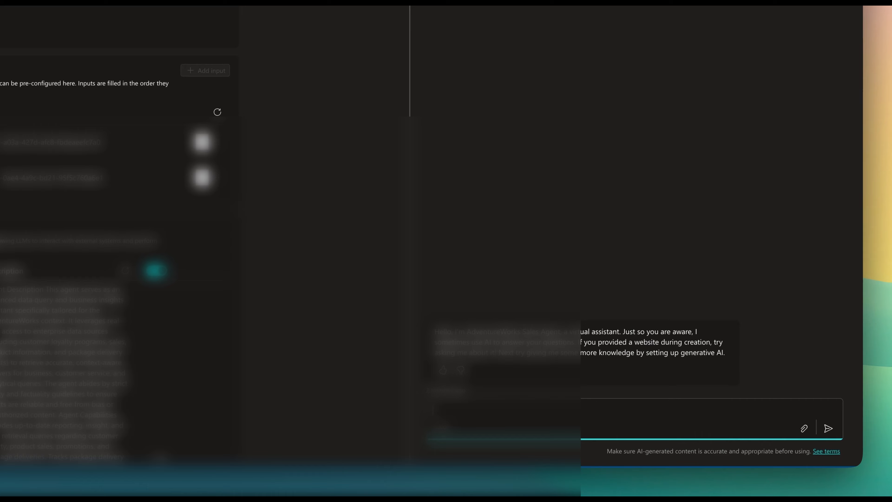
Ask the agent in the test chat when and where the package with the given tracking reference was delivered
{"action": "type", "text": "When and where was the package with this reference 1Z74076E771661839 delivered?"}
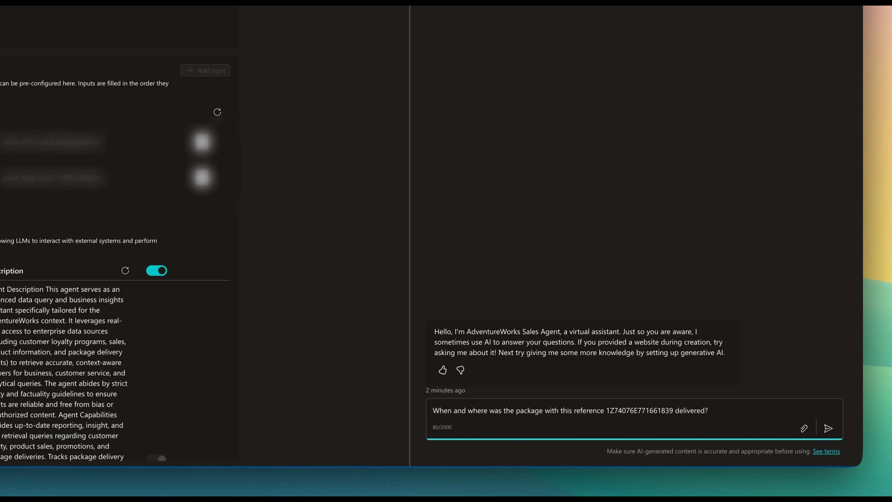
{"action": "key", "text": "Return"}
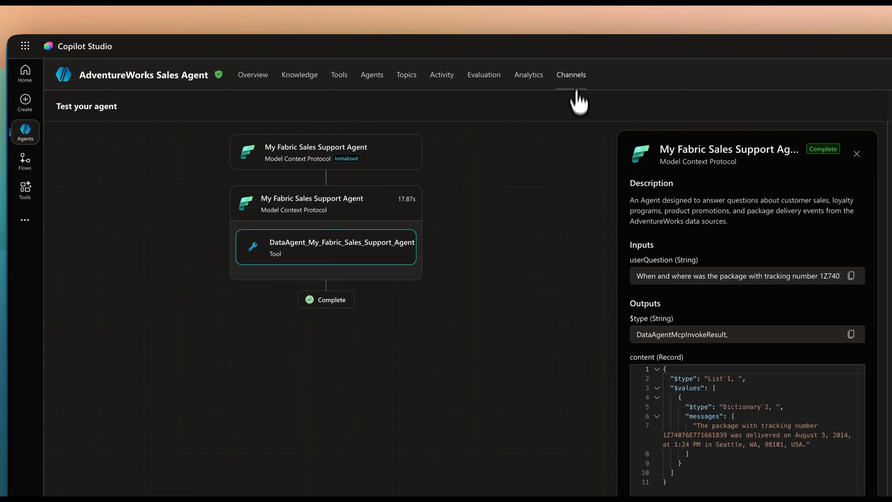
Add the Teams and Microsoft 365 Copilot channel to the agent, with "Make agent available in Microsoft 365 Copilot" turned off
{"action": "left_click", "coordinate": [393, 64]}
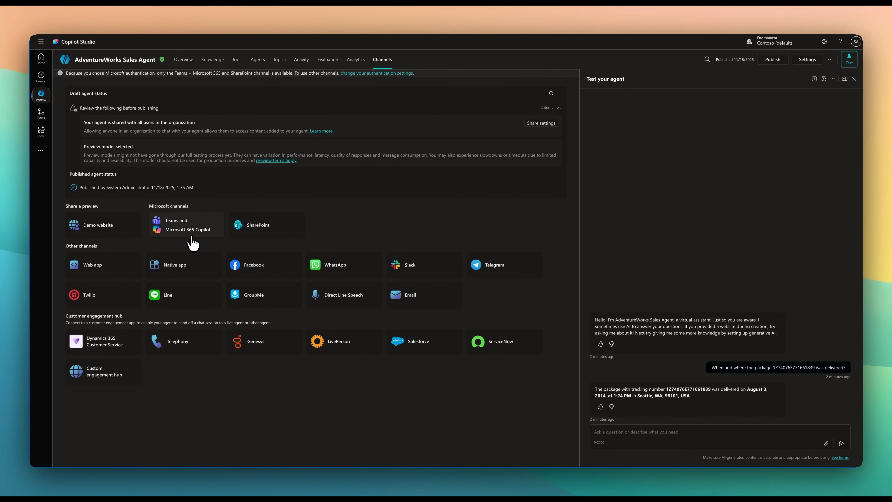
{"action": "left_click", "coordinate": [183, 228]}
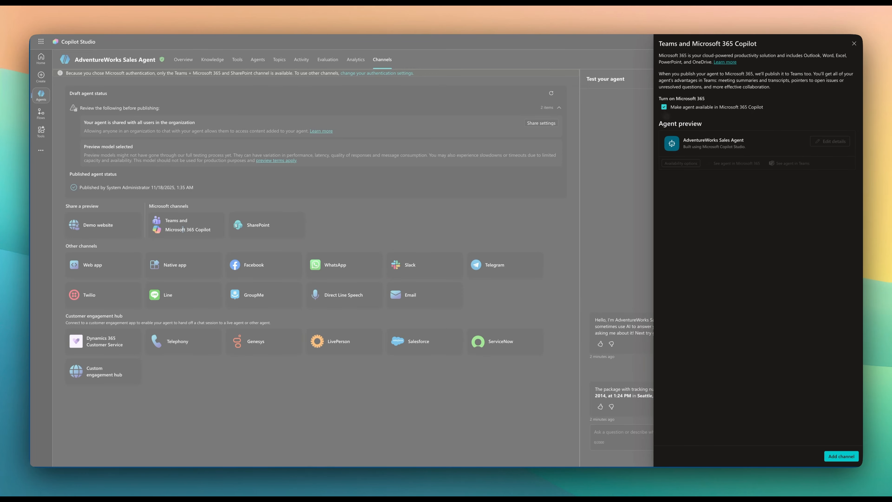
{"action": "left_click", "coordinate": [664, 107]}
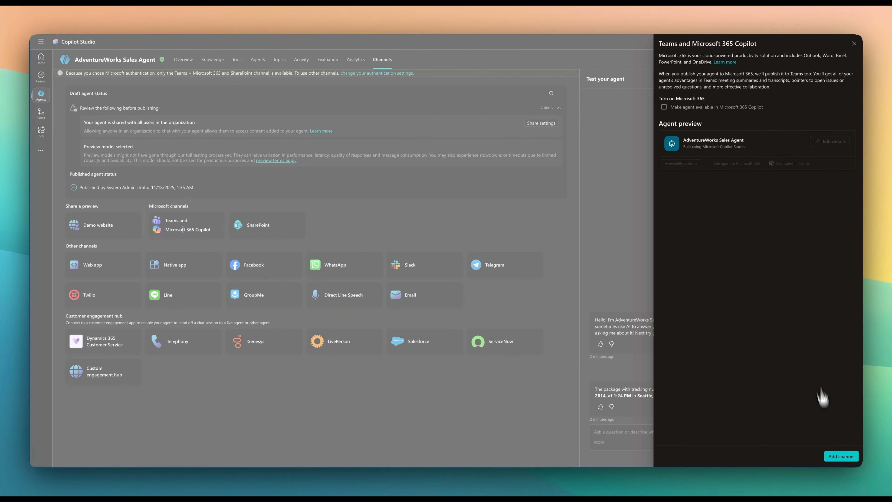
{"action": "left_click", "coordinate": [841, 456]}
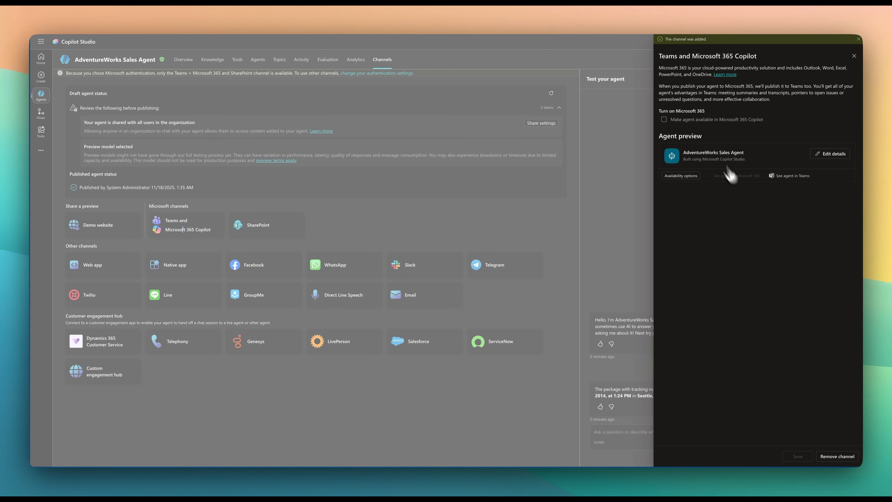
{"action": "left_click", "coordinate": [681, 175]}
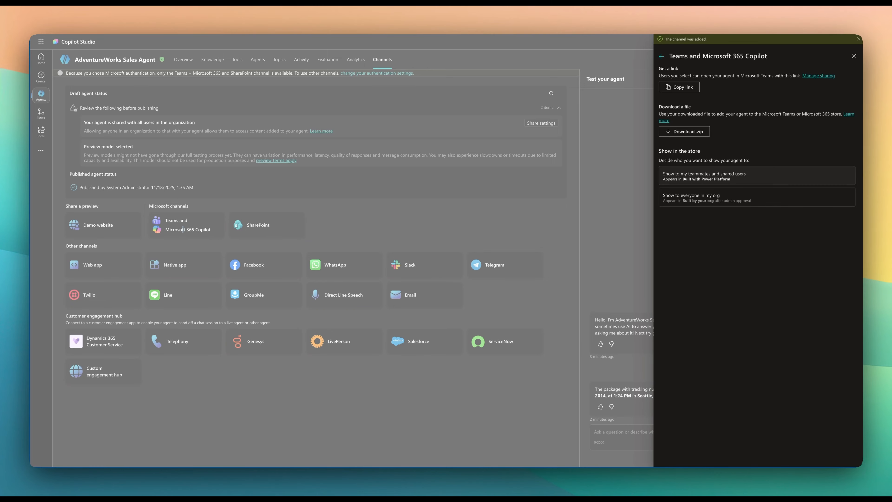
{"action": "left_click", "coordinate": [687, 180]}
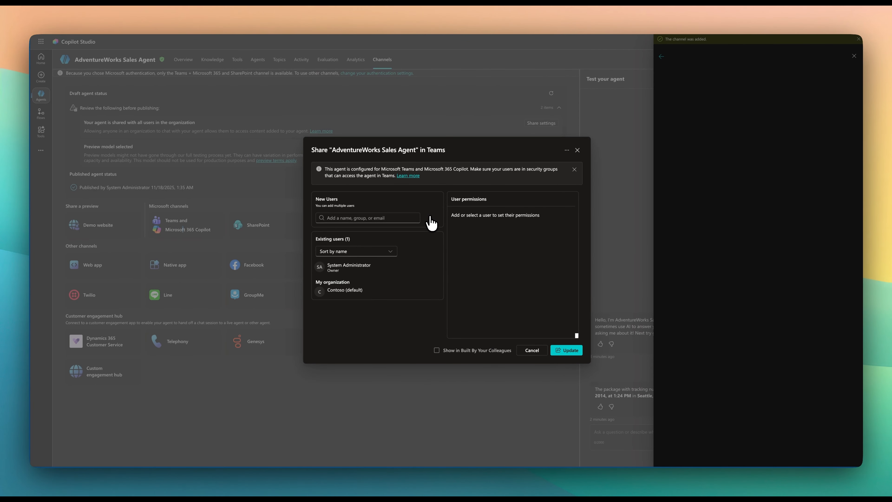
{"action": "left_click", "coordinate": [370, 218]}
{"action": "type", "text": "sales"}
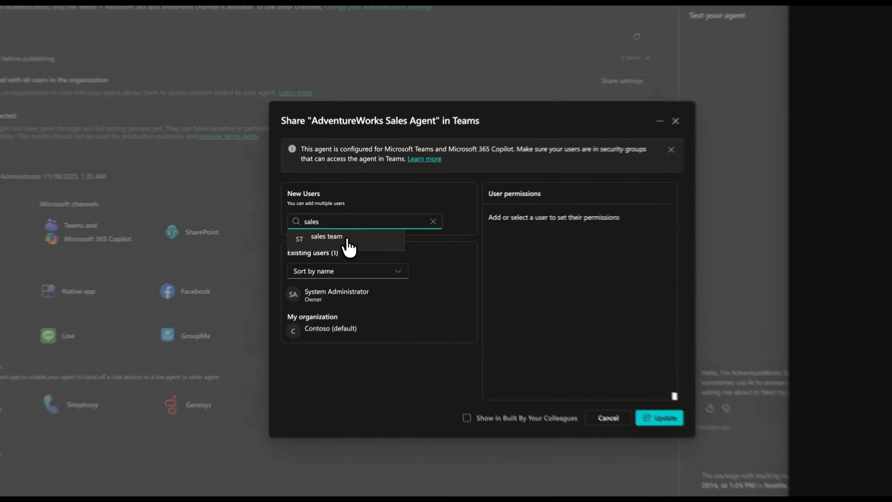
{"action": "left_click", "coordinate": [356, 230]}
{"action": "left_click", "coordinate": [347, 246]}
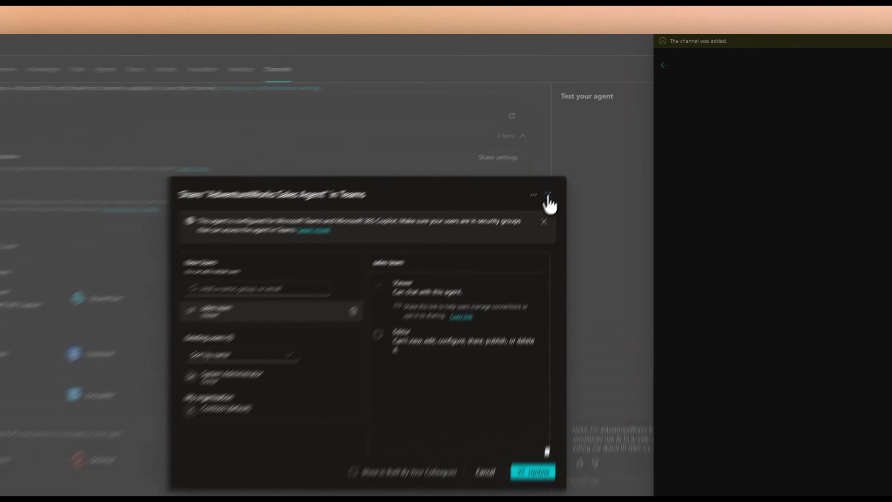
{"action": "left_click", "coordinate": [577, 150]}
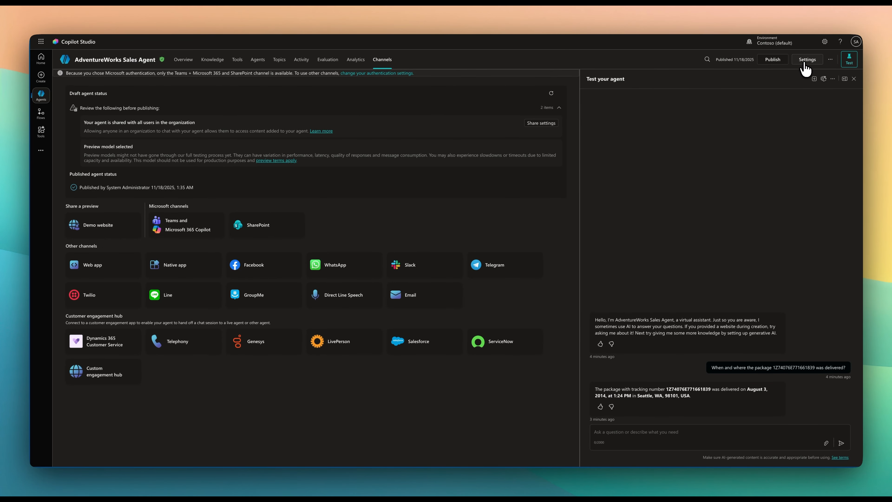
Submit the agent for admin approval through the Teams channel's availability options so it is shown to everyone in the organization, granting everyone access
{"action": "left_click", "coordinate": [175, 231]}
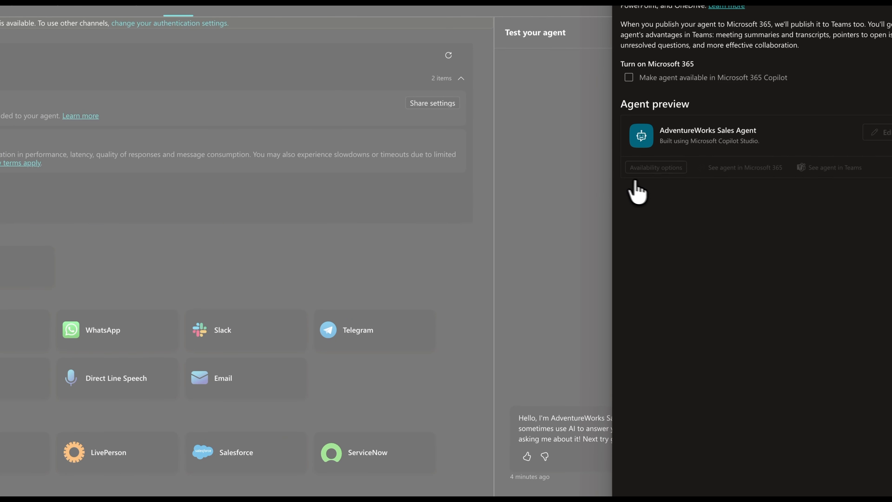
{"action": "left_click", "coordinate": [654, 168]}
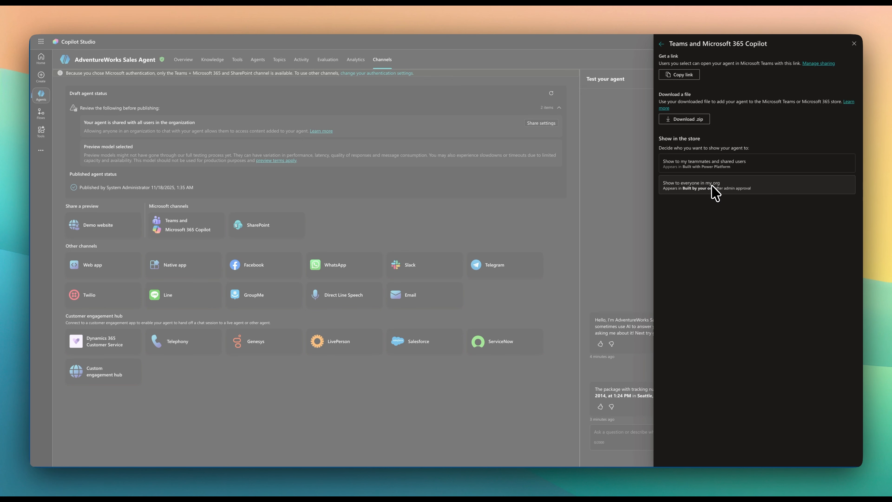
{"action": "left_click", "coordinate": [712, 192]}
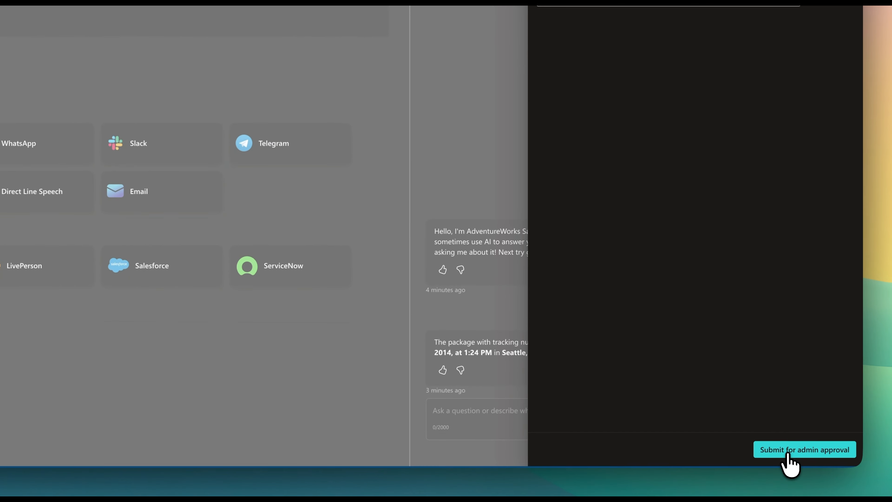
{"action": "left_click", "coordinate": [826, 452]}
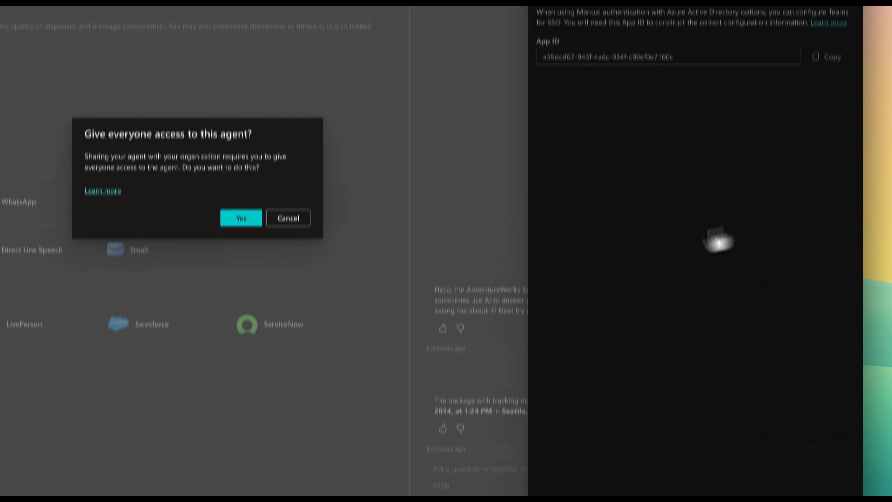
{"action": "left_click", "coordinate": [318, 266]}
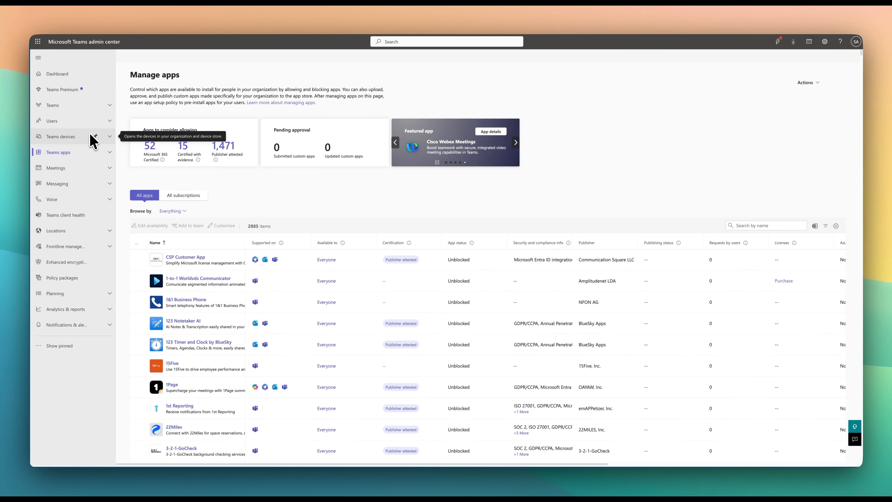
Switch to the Microsoft Teams admin center, refresh Manage apps and filter the app list to App type = Custom apps
{"action": "key", "text": "super+r"}
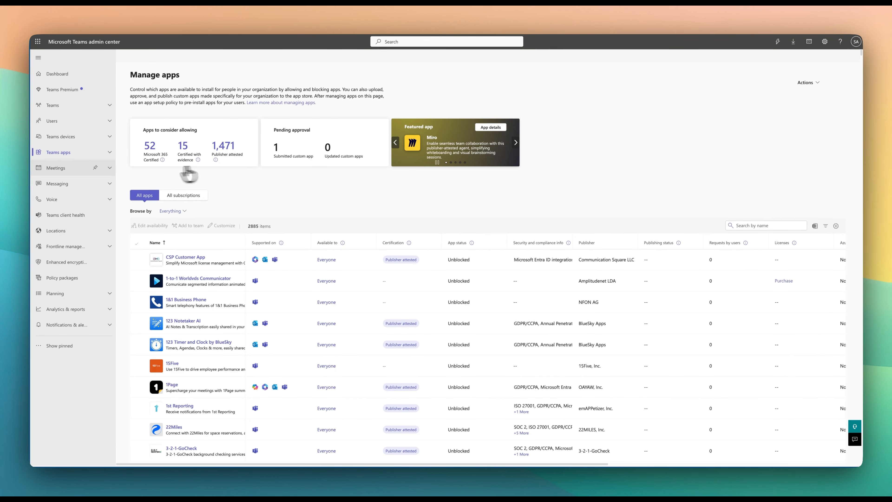
{"action": "left_click", "coordinate": [109, 152]}
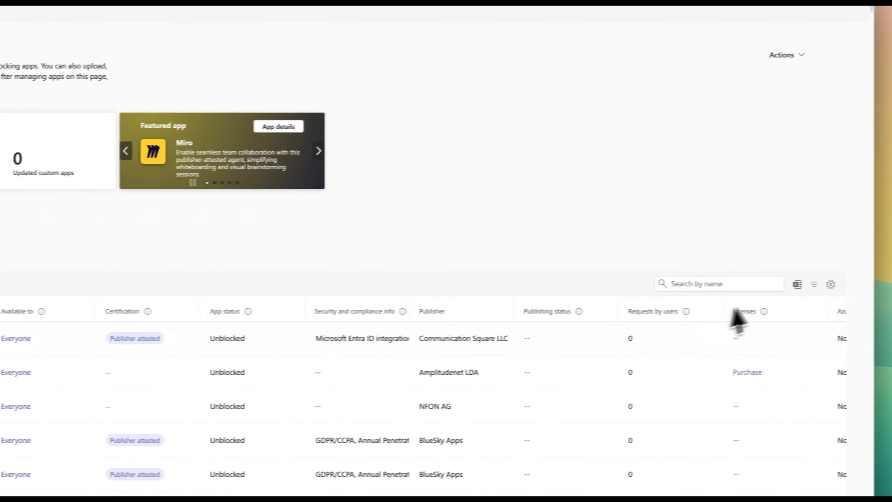
{"action": "left_click", "coordinate": [814, 284]}
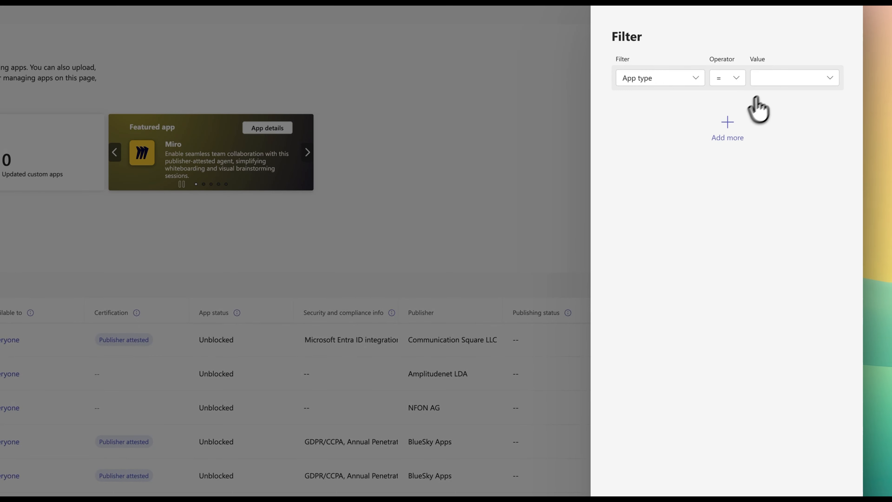
{"action": "left_click", "coordinate": [779, 78]}
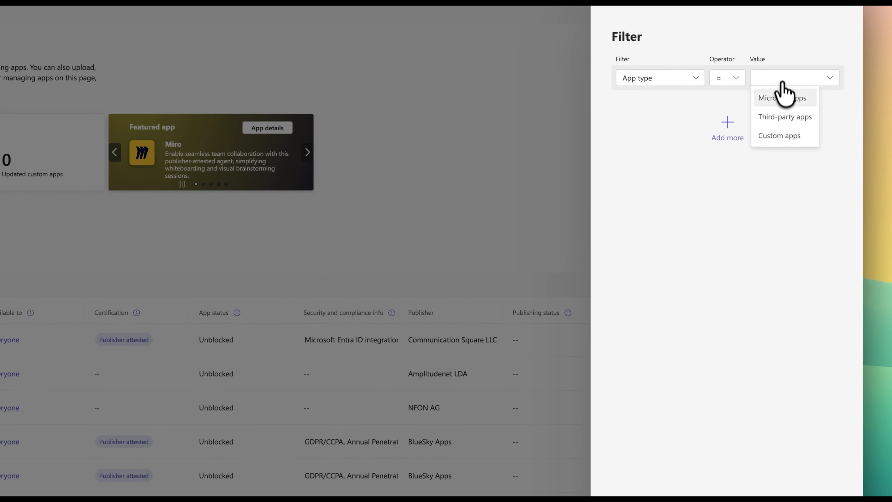
{"action": "left_click", "coordinate": [779, 135]}
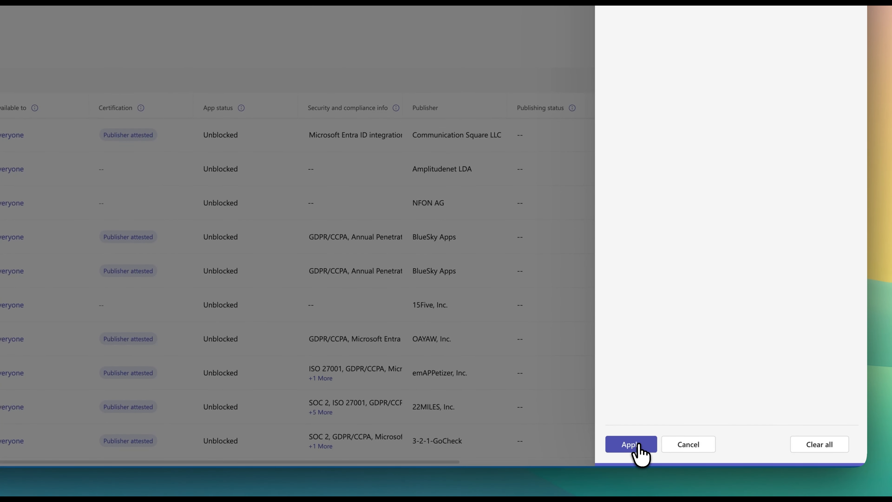
{"action": "left_click", "coordinate": [631, 444]}
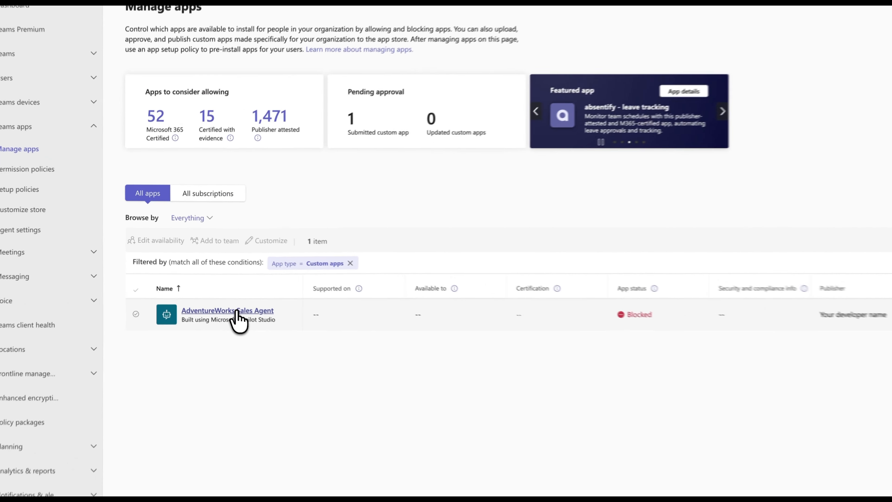
Open the submitted AdventureWorks Sales Agent app's details and publish it to the organization
{"action": "left_click", "coordinate": [236, 312]}
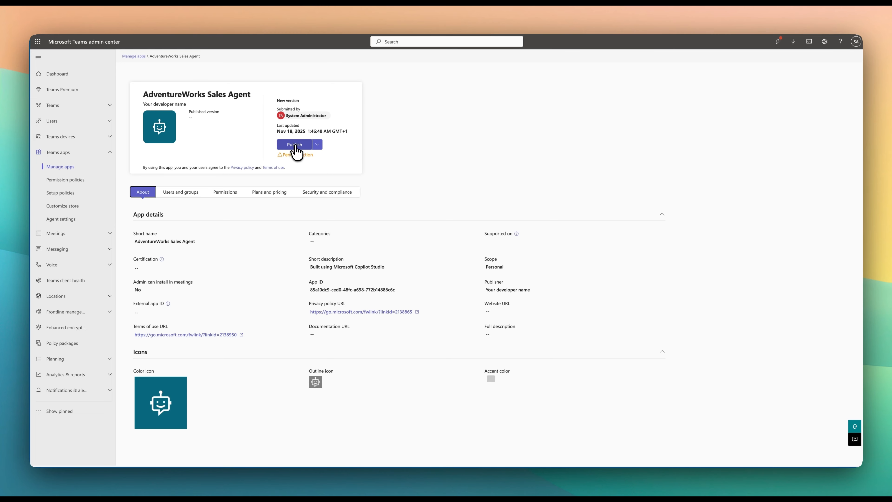
{"action": "left_click", "coordinate": [294, 146]}
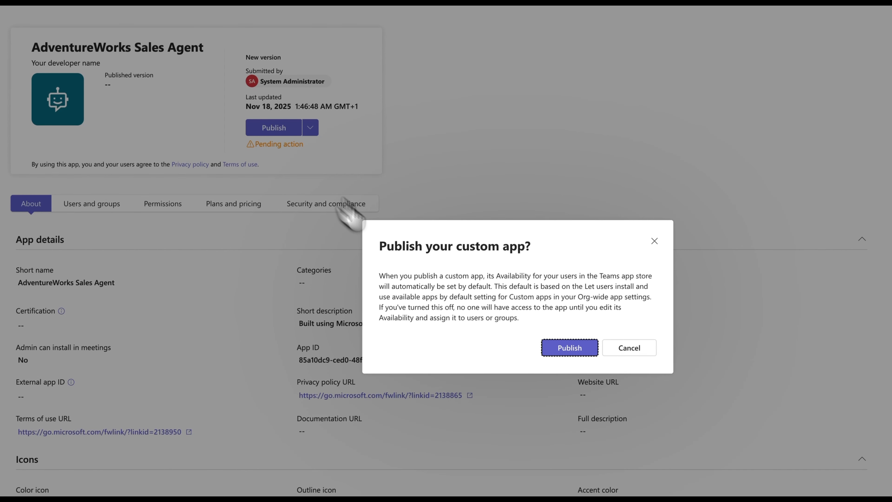
{"action": "left_click", "coordinate": [562, 349]}
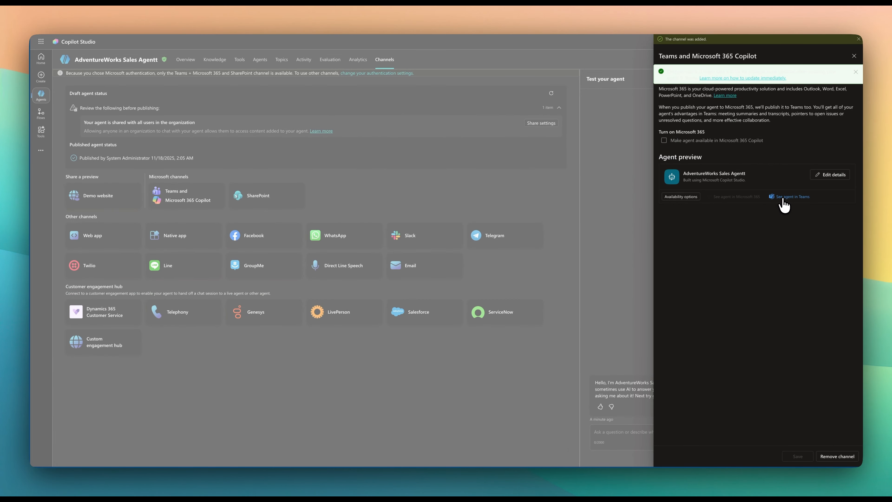
{"action": "left_click", "coordinate": [783, 198]}
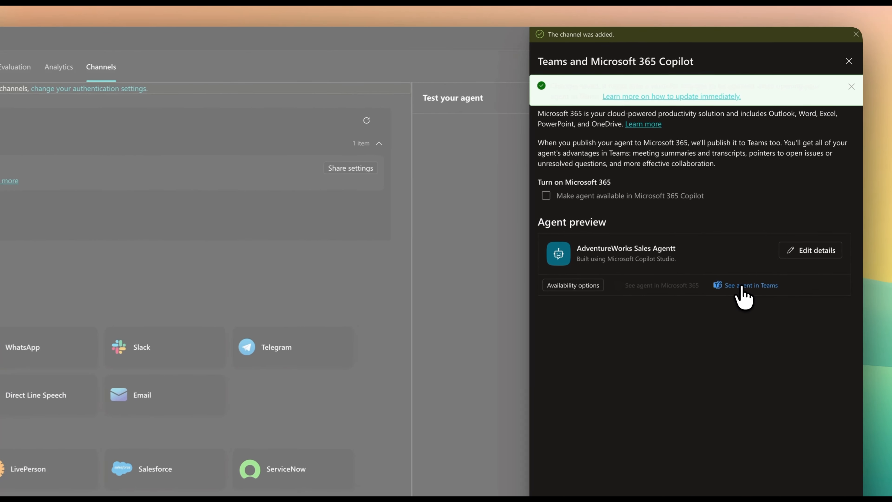
{"action": "left_click", "coordinate": [742, 287]}
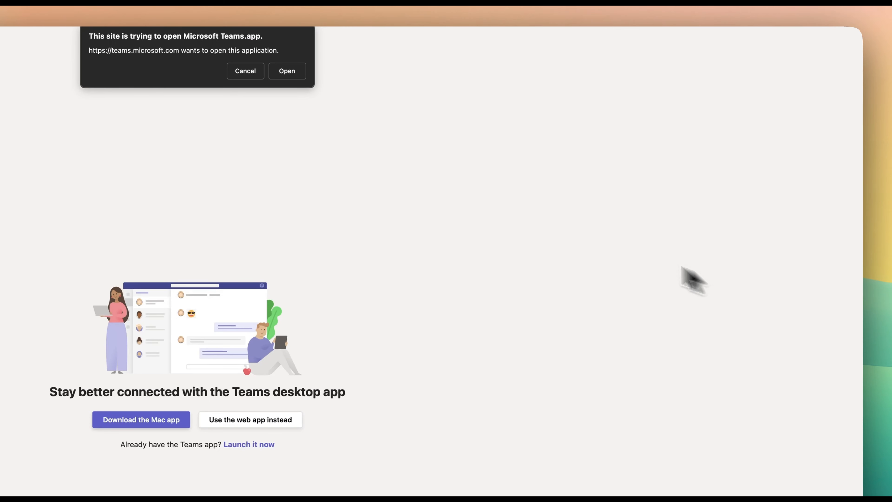
{"action": "left_click", "coordinate": [285, 67]}
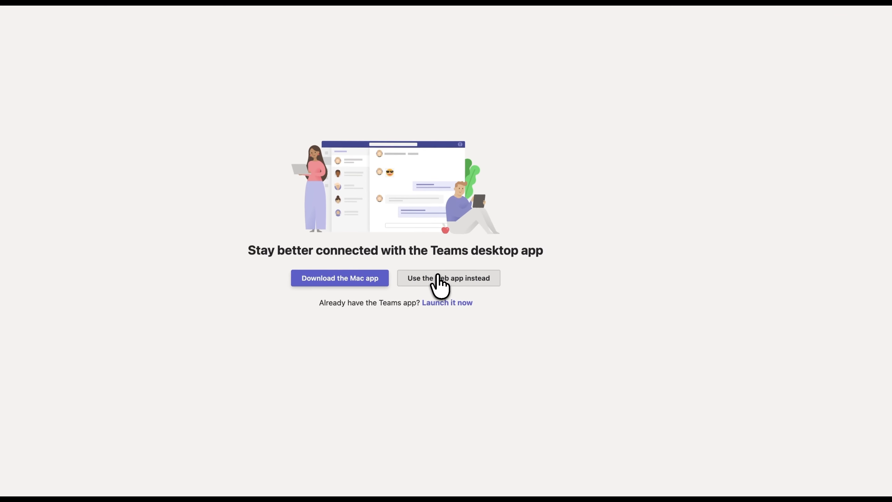
{"action": "left_click", "coordinate": [290, 416]}
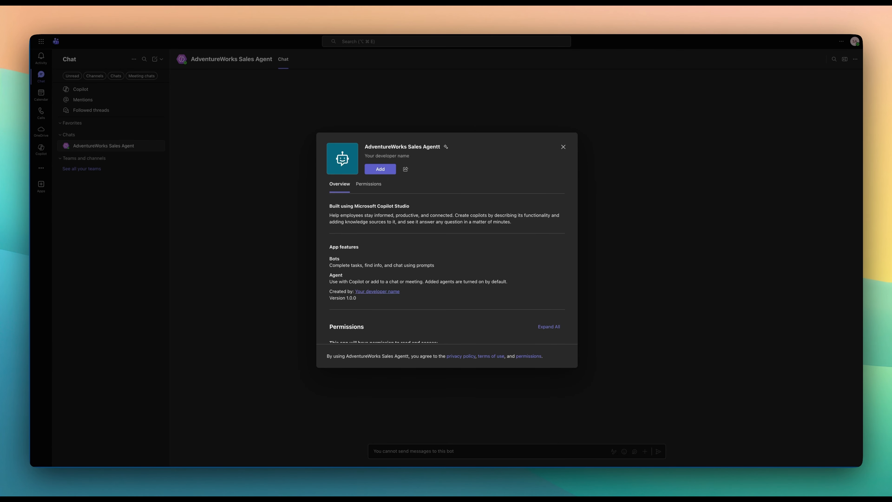
{"action": "left_click", "coordinate": [381, 170]}
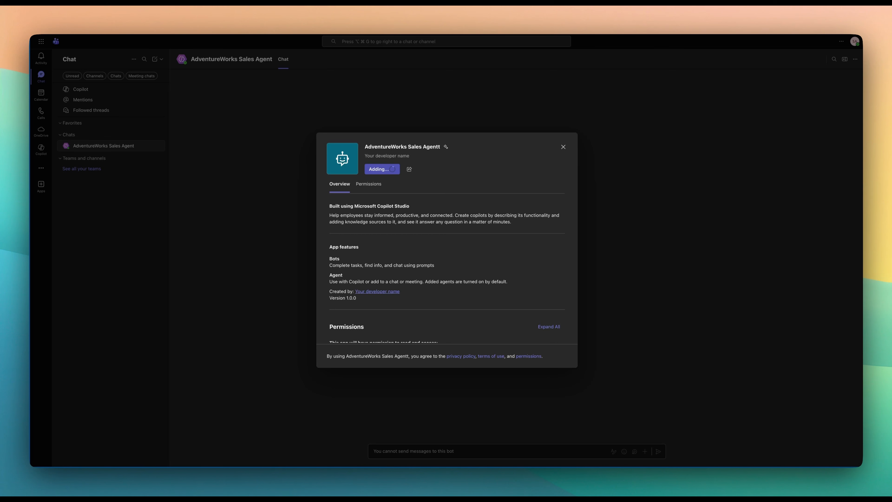
{"action": "left_click", "coordinate": [451, 276]}
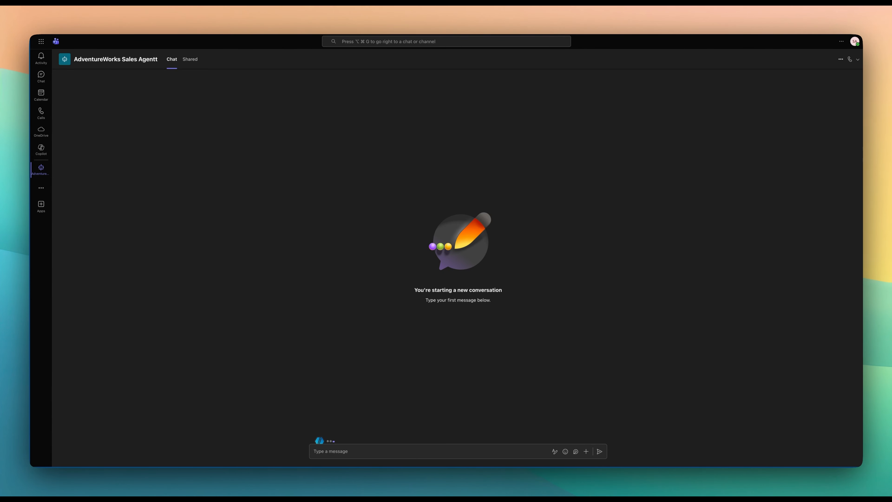
Ask the agent in Teams "what was the most sold product in 2014?" and when and where the package with the given tracking number was delivered
{"action": "left_click", "coordinate": [348, 451]}
{"action": "type", "text": "what was the most sold product in 2014?"}
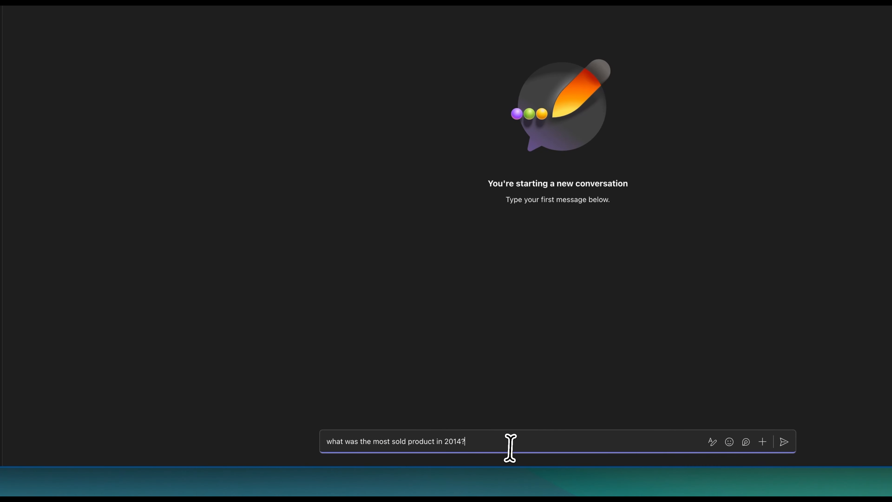
{"action": "key", "text": "Return"}
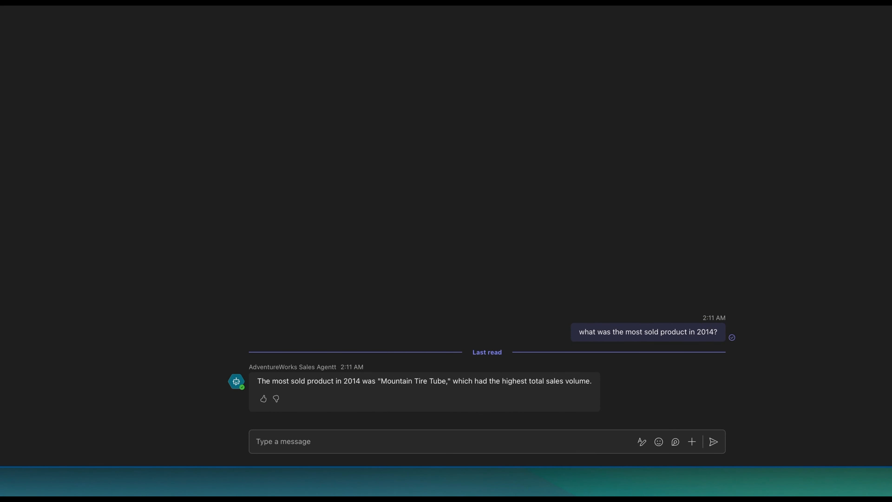
{"action": "left_click", "coordinate": [440, 446]}
{"action": "type", "text": "When and where the package 1Z74076E771661839 was delivered?"}
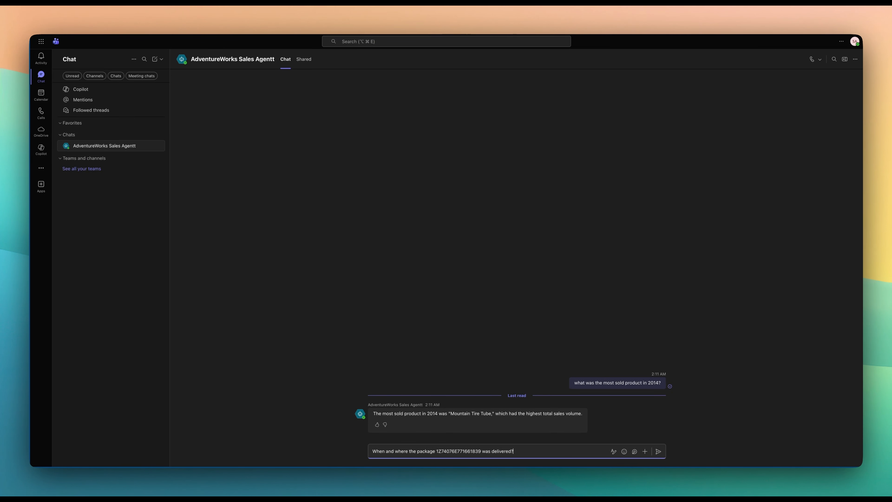
{"action": "key", "text": "Return"}
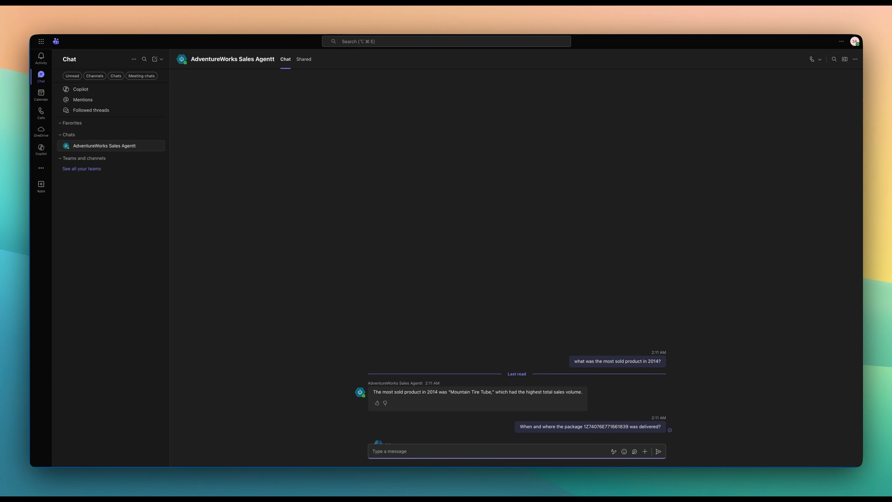